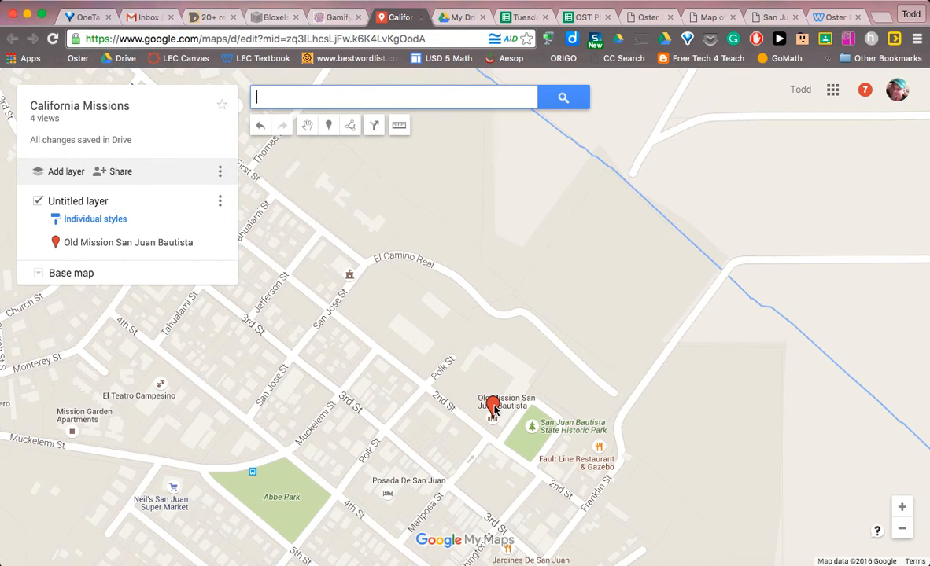
Step: Review the Old Mission San Juan Bautista marker's three photos and description, and close its info window
click(493, 406)
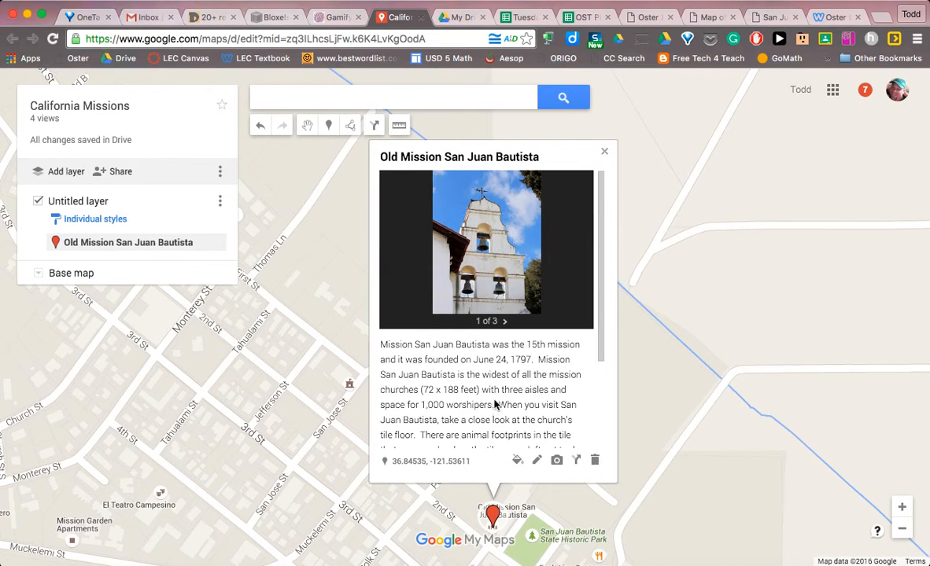
click(507, 323)
click(506, 323)
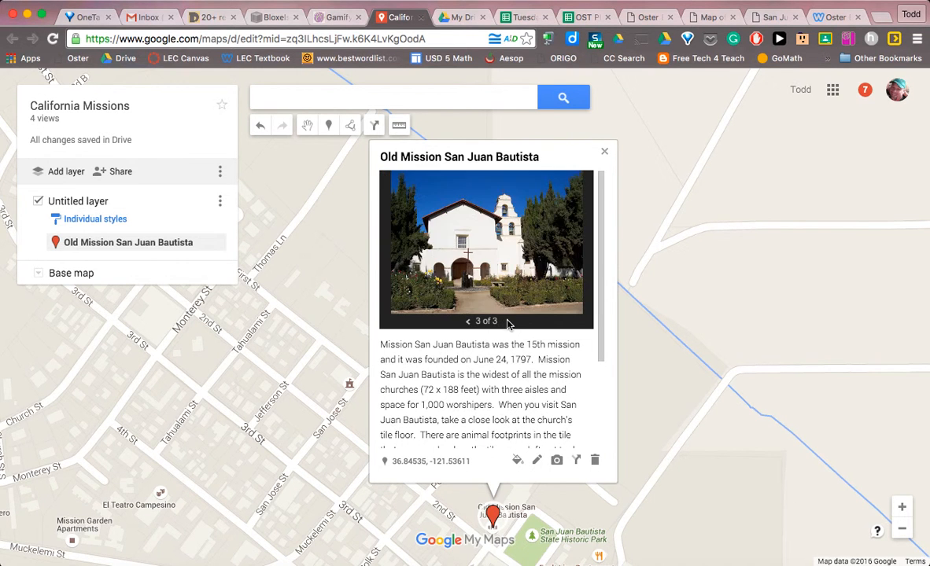
scroll(506, 327, down, 2)
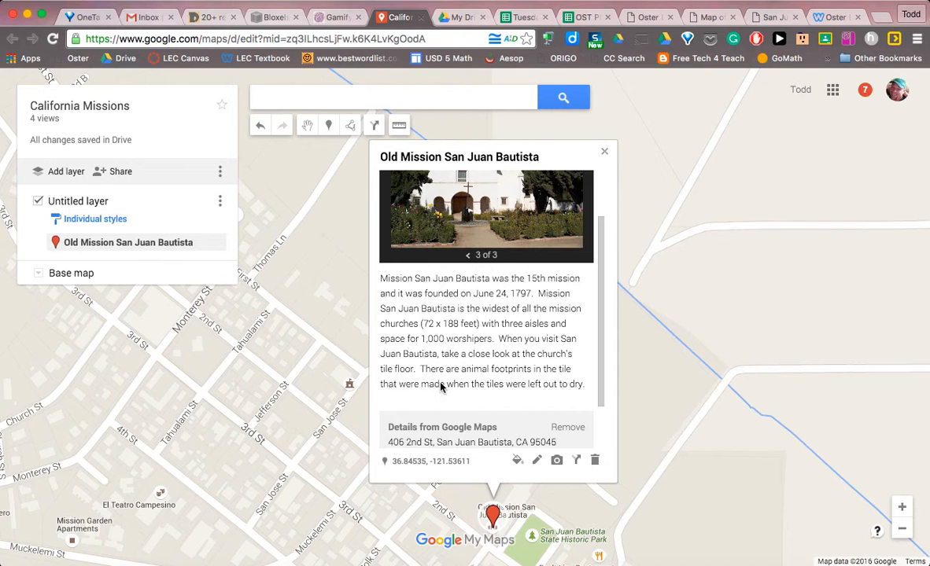
click(604, 153)
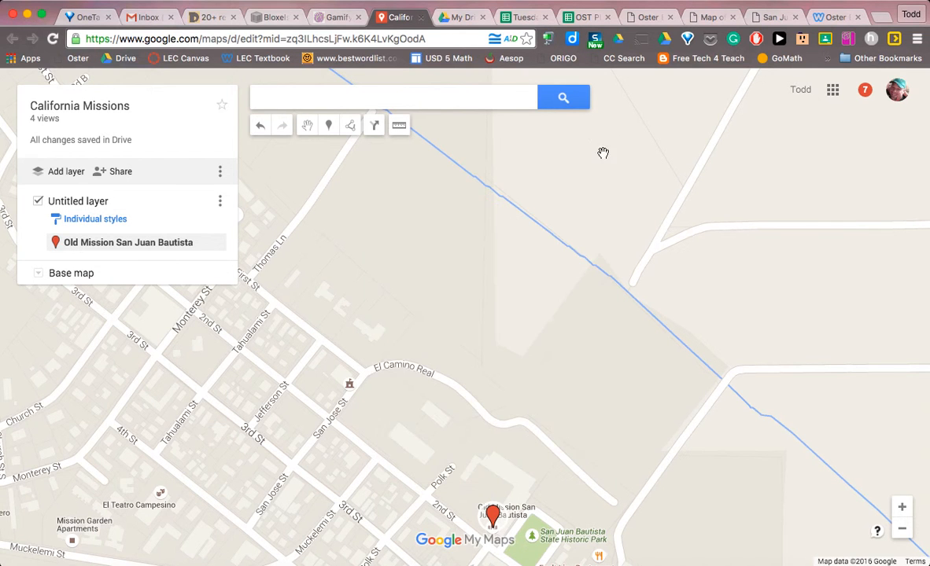
Step: Rename the untitled layer as "SpongeBob Square Pants" and save the name
click(101, 201)
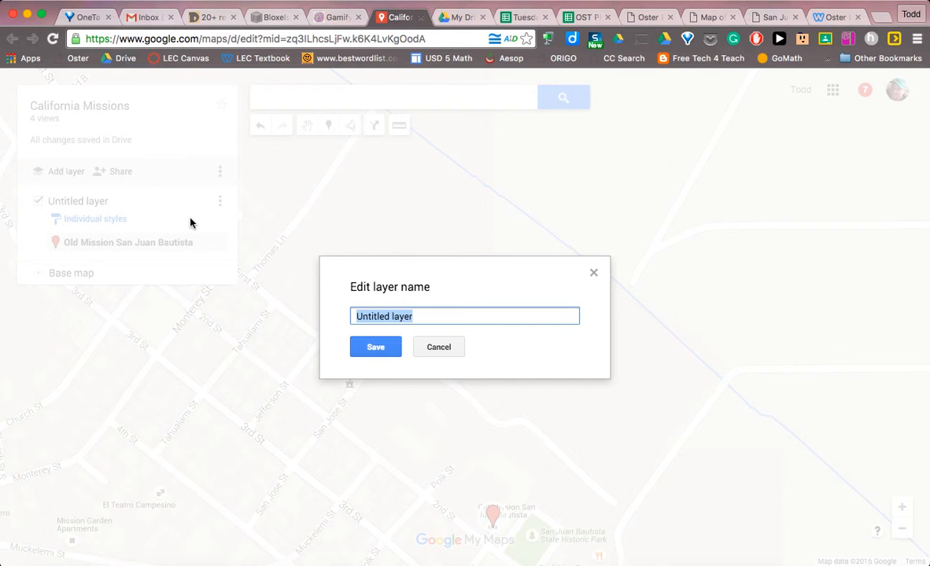
text(Sp)
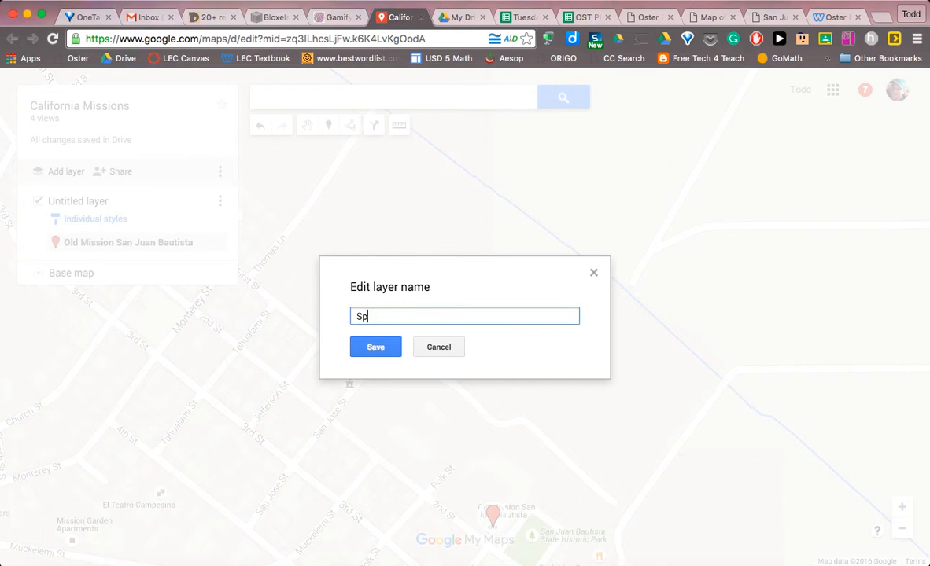
text(ongeBob Square Pants)
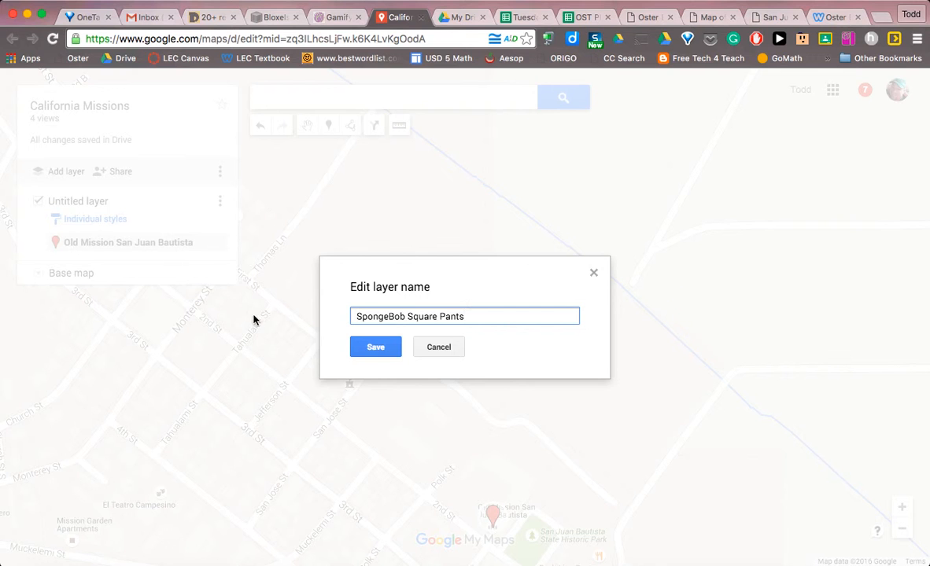
click(358, 347)
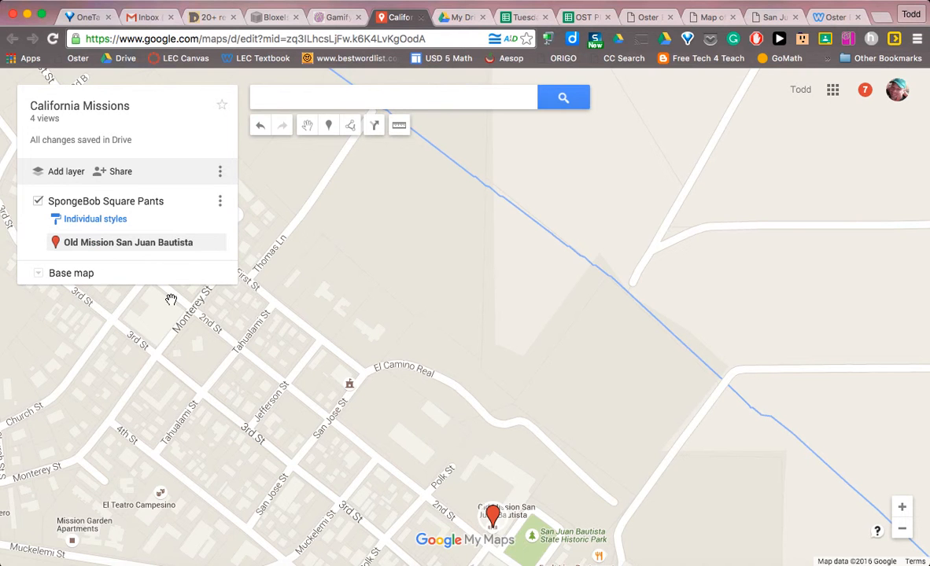
Step: Add a second layer to the map and name it "Ft Junipero Sierra"
click(66, 172)
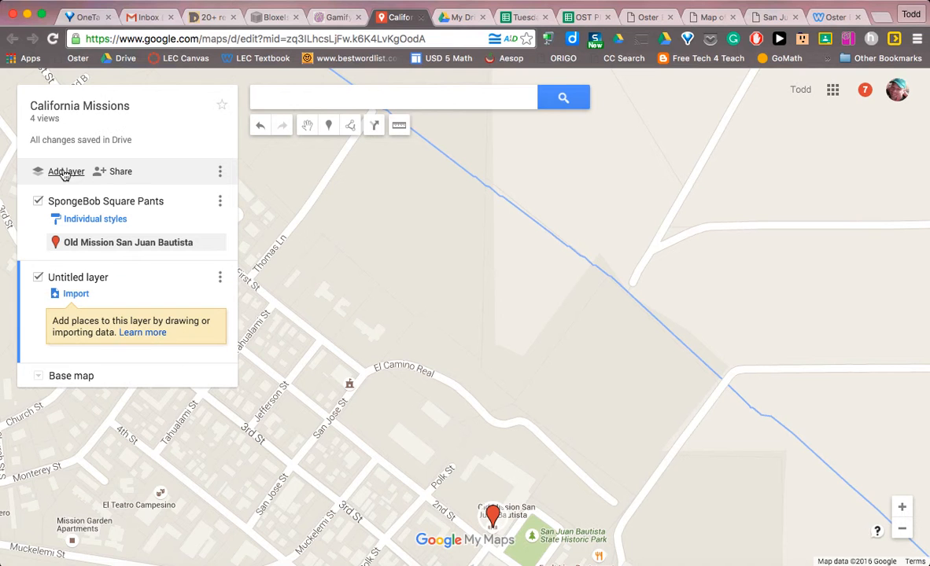
click(92, 278)
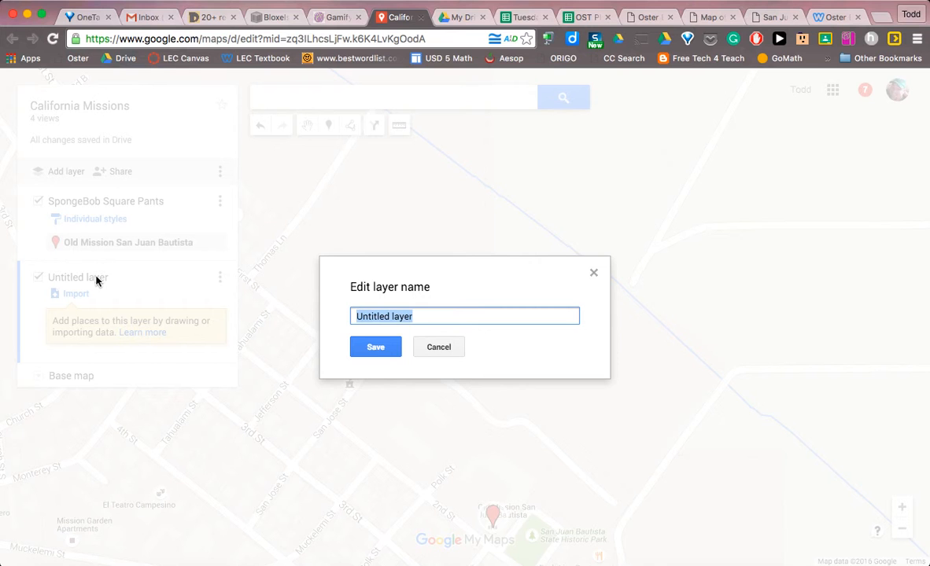
text(F)
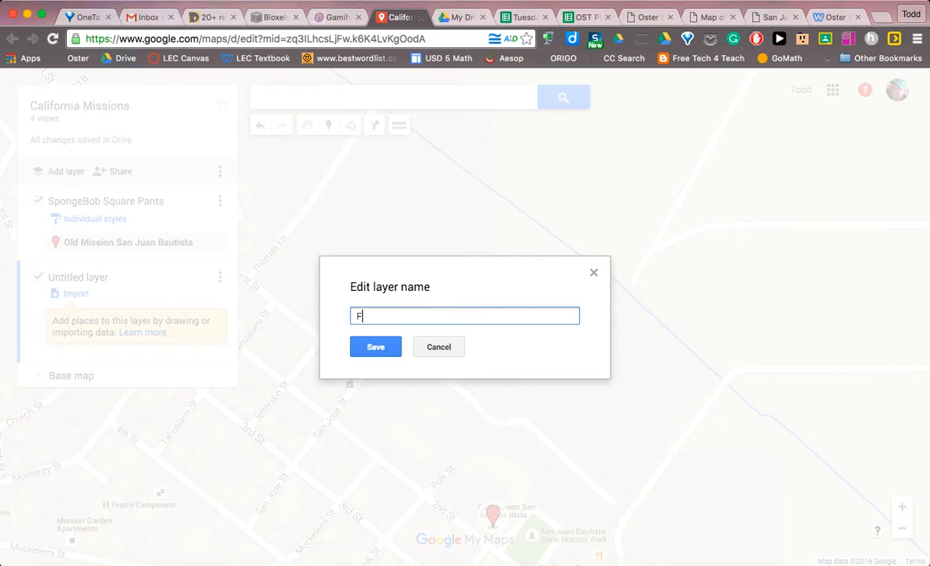
text(t Junipero Sierra)
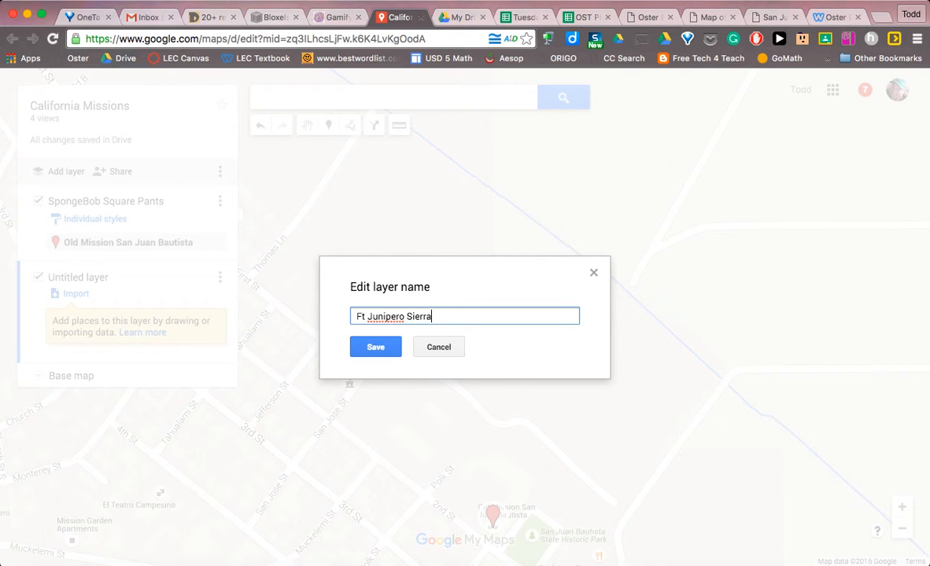
click(367, 349)
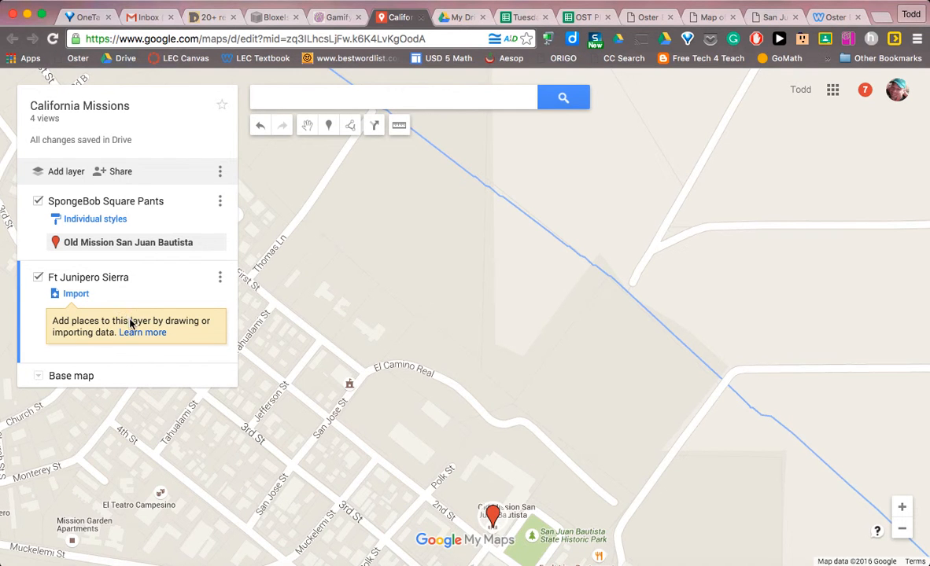
Step: Make the SpongeBob Square Pants layer the active layer
click(154, 217)
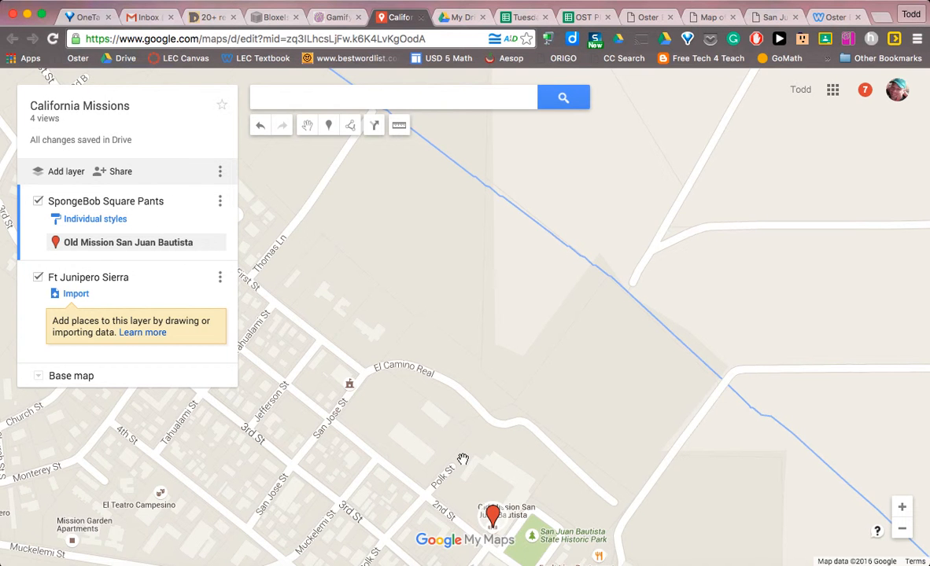
drag(403, 509, 397, 367)
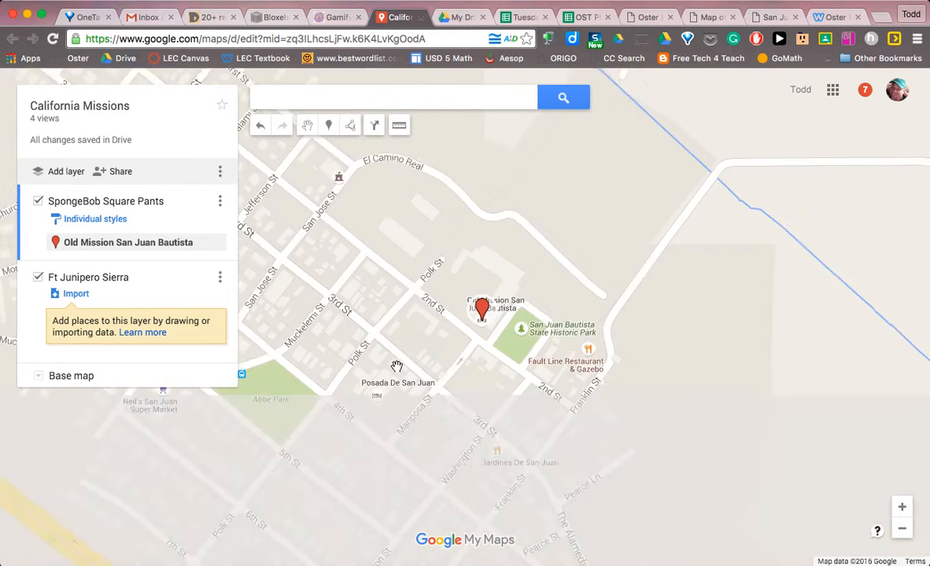
drag(466, 289, 469, 459)
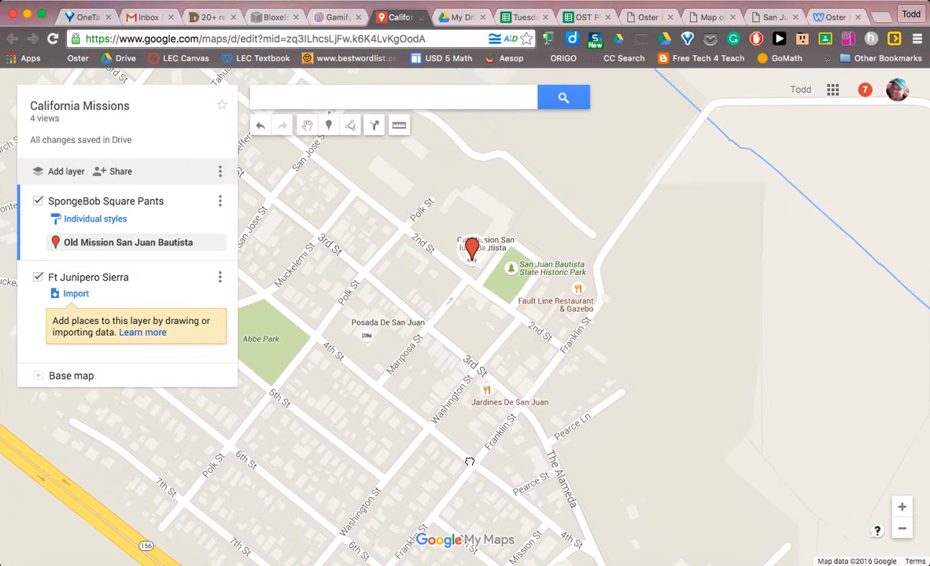
Step: Change the Old Mission San Juan Bautista marker's style to the purple church icon from the Points of interest set
click(471, 249)
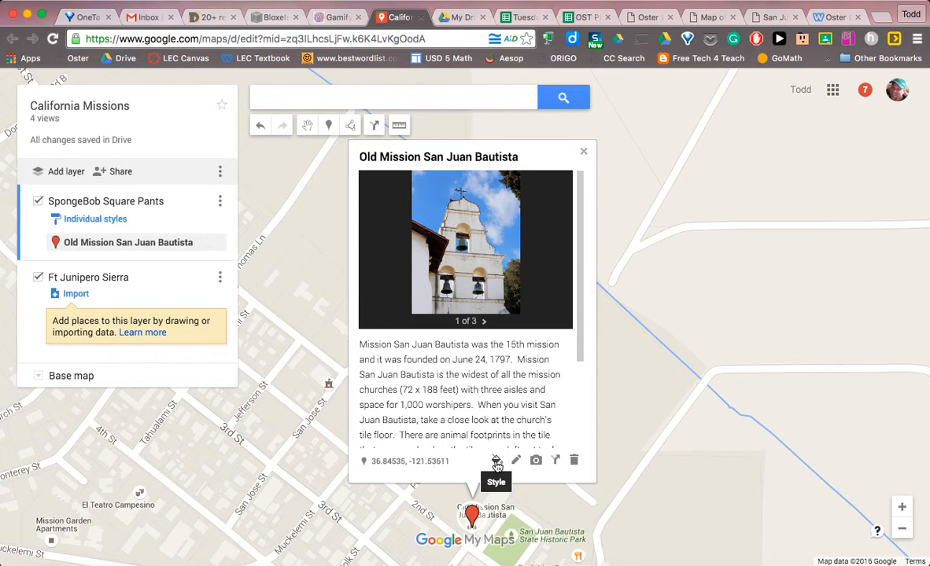
click(496, 463)
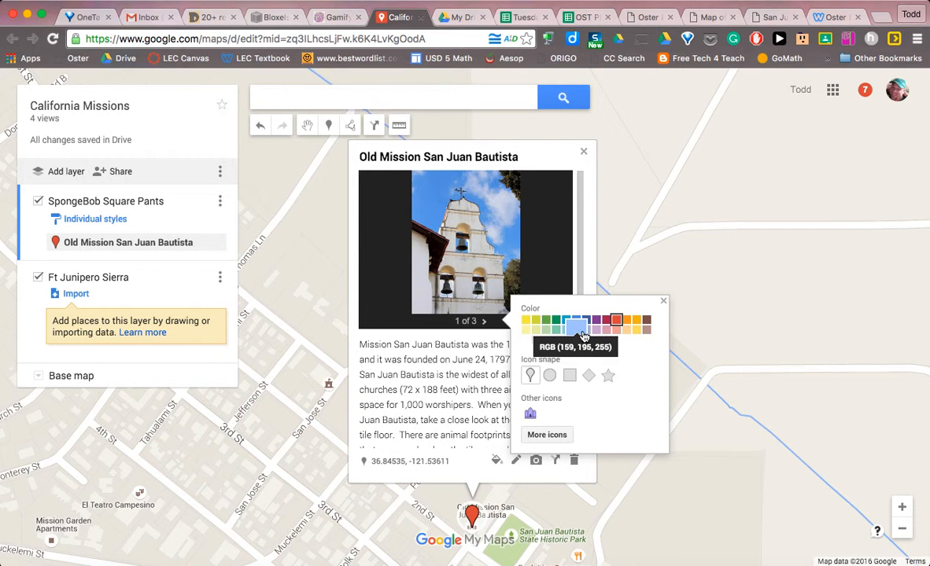
click(547, 435)
scroll(494, 367, up, 1)
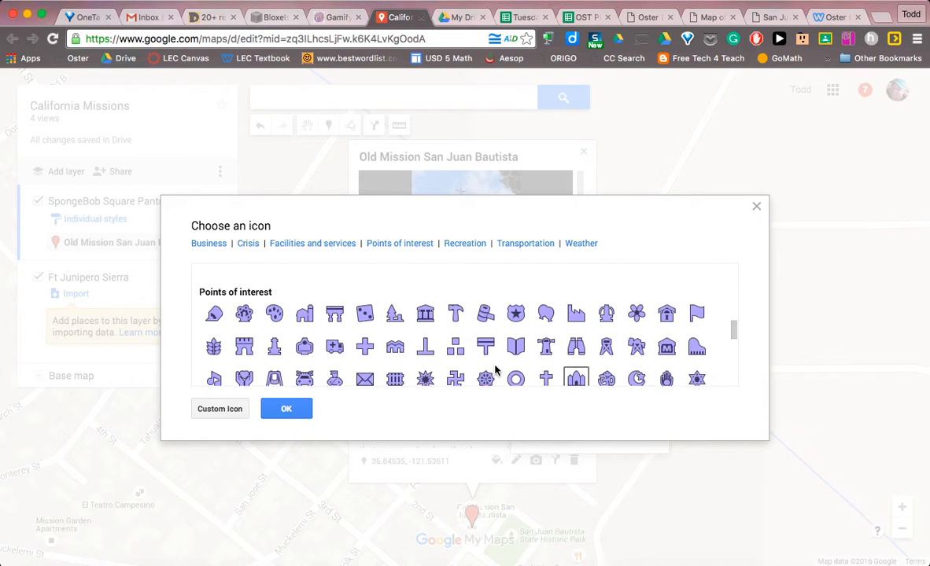
scroll(494, 368, up, 10)
scroll(494, 368, down, 5)
scroll(494, 368, down, 15)
scroll(494, 370, down, 1)
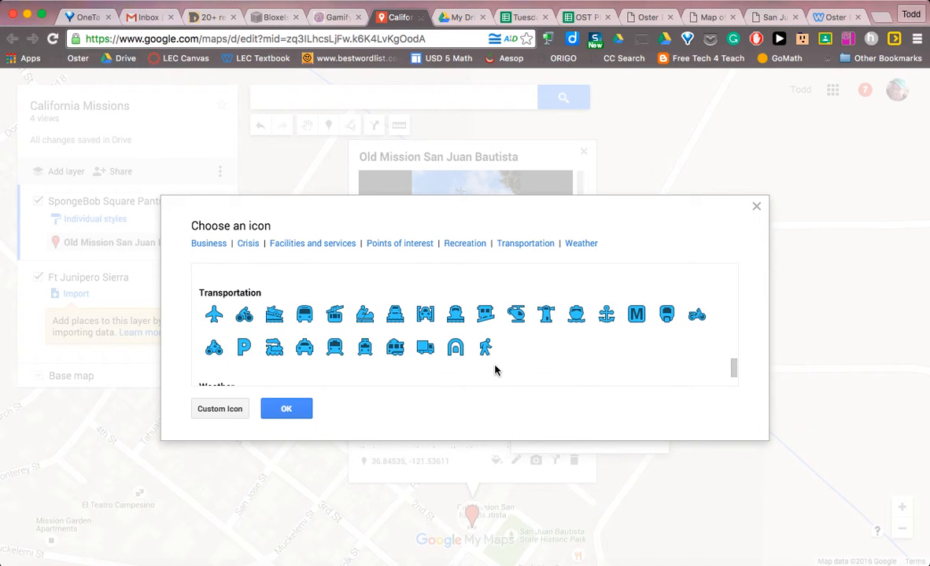
scroll(494, 369, down, 2)
scroll(493, 370, up, 5)
scroll(494, 369, up, 5)
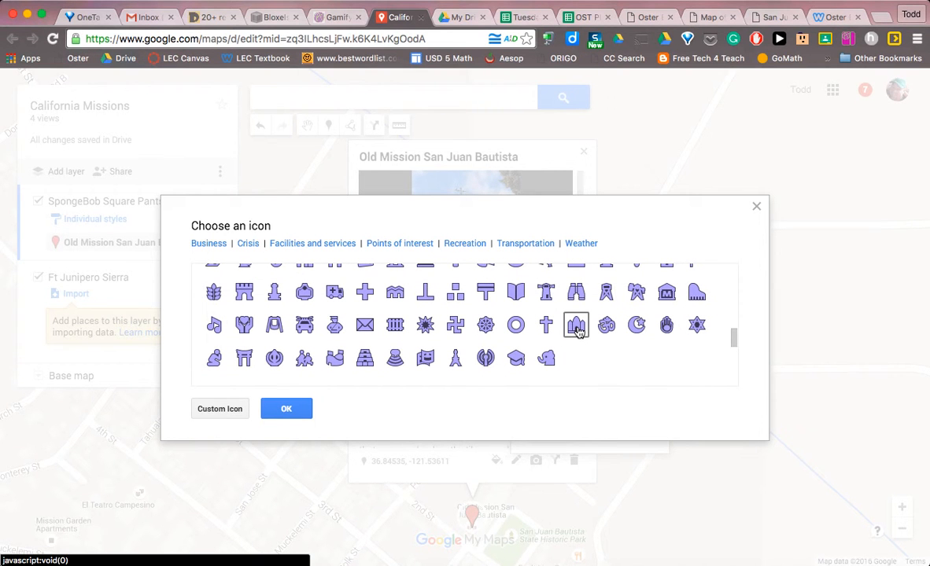
click(288, 409)
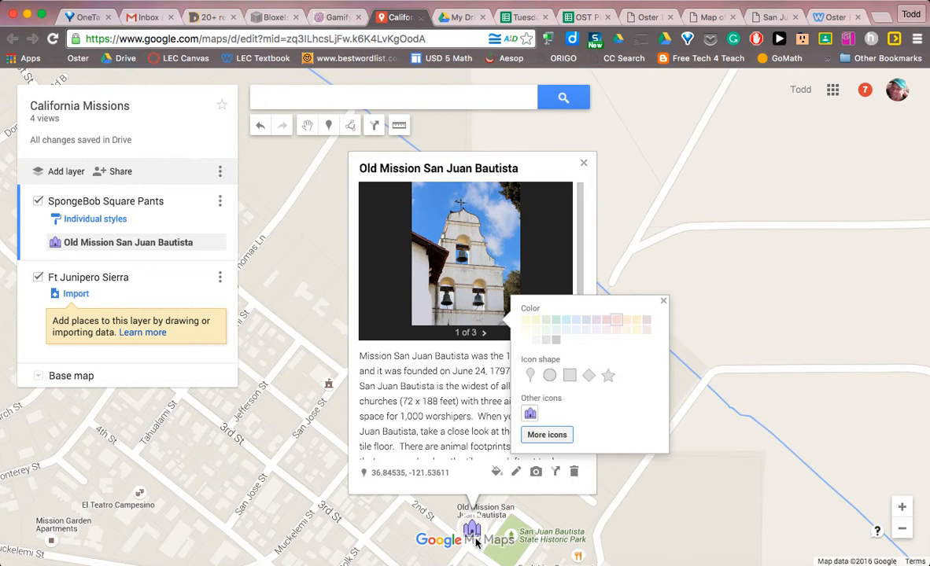
click(663, 301)
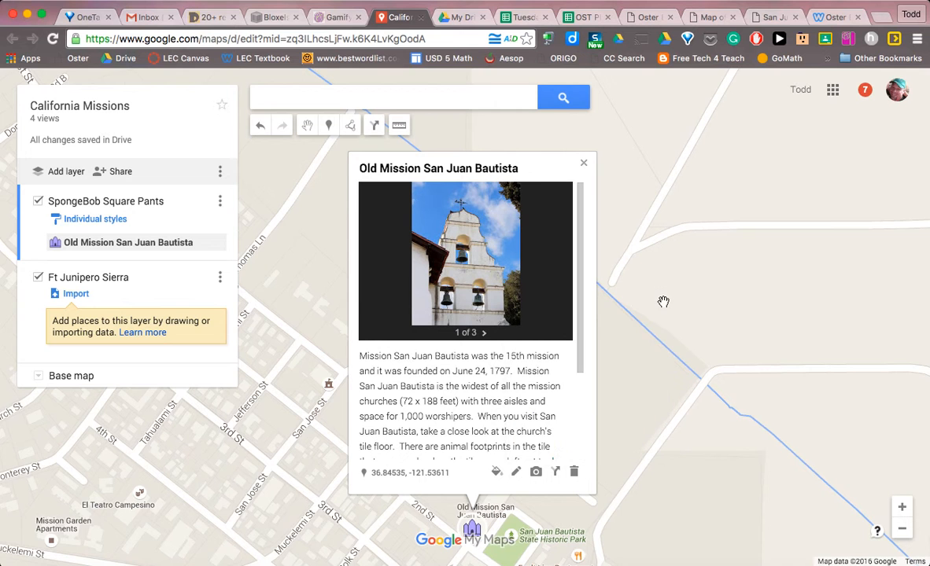
Step: Look at the marker's image and video chooser, cancel it without selecting media, and view the marker's description
click(536, 473)
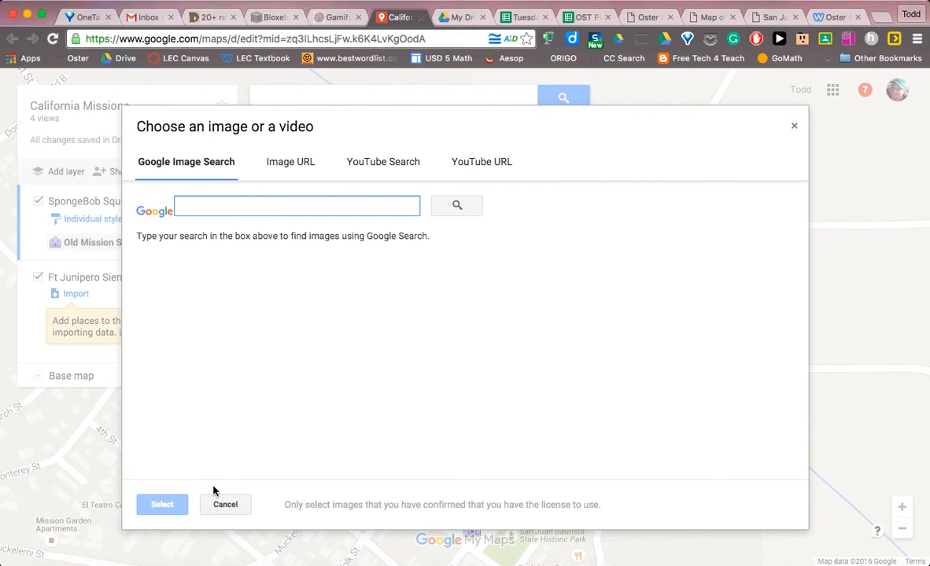
click(223, 505)
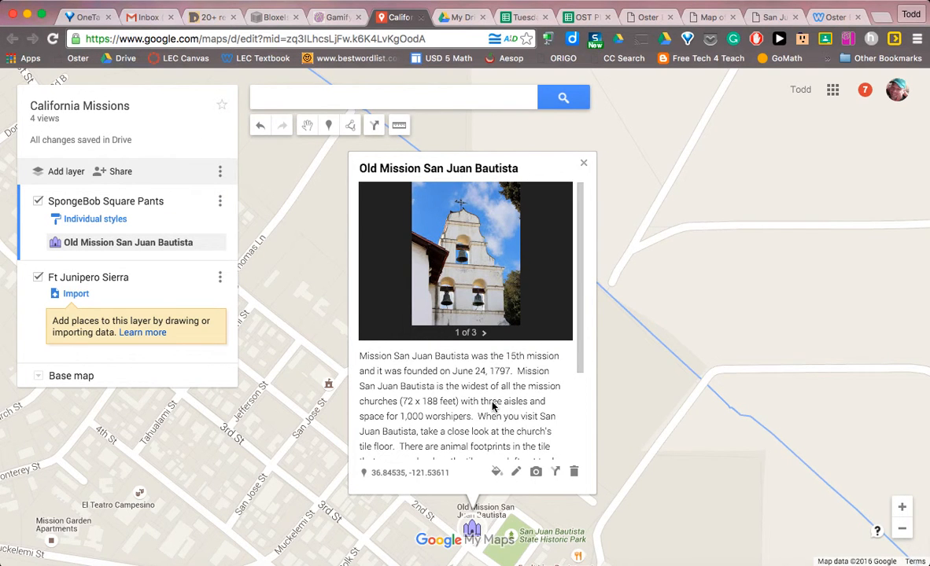
scroll(493, 406, down, 2)
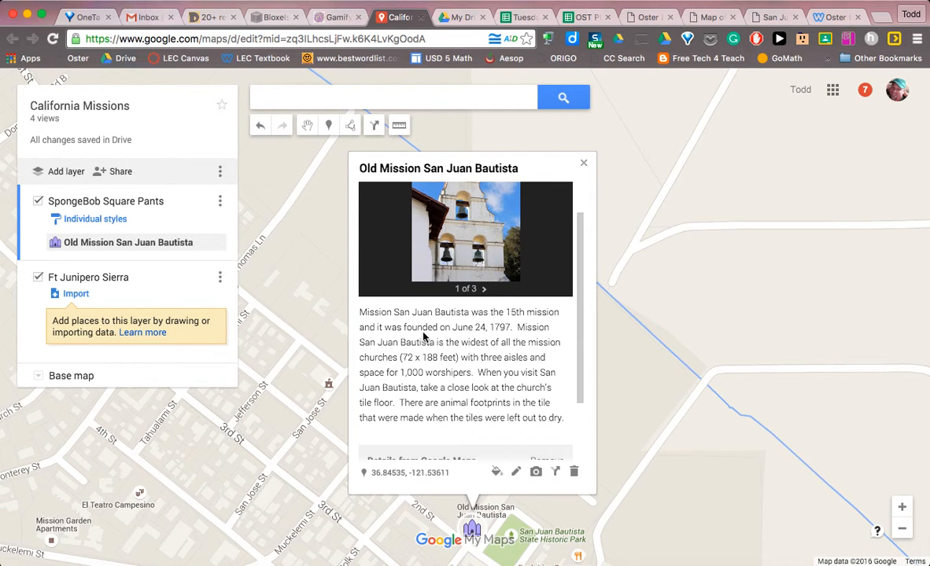
Step: Add a line break at the end of the Old Mission San Juan Bautista marker's description and save the edit
click(515, 475)
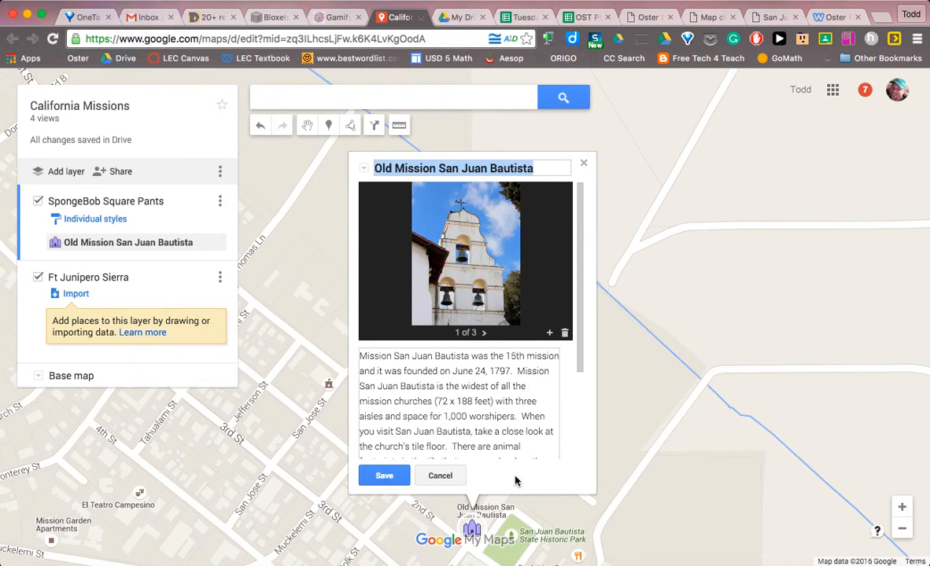
scroll(510, 431, down, 2)
click(464, 416)
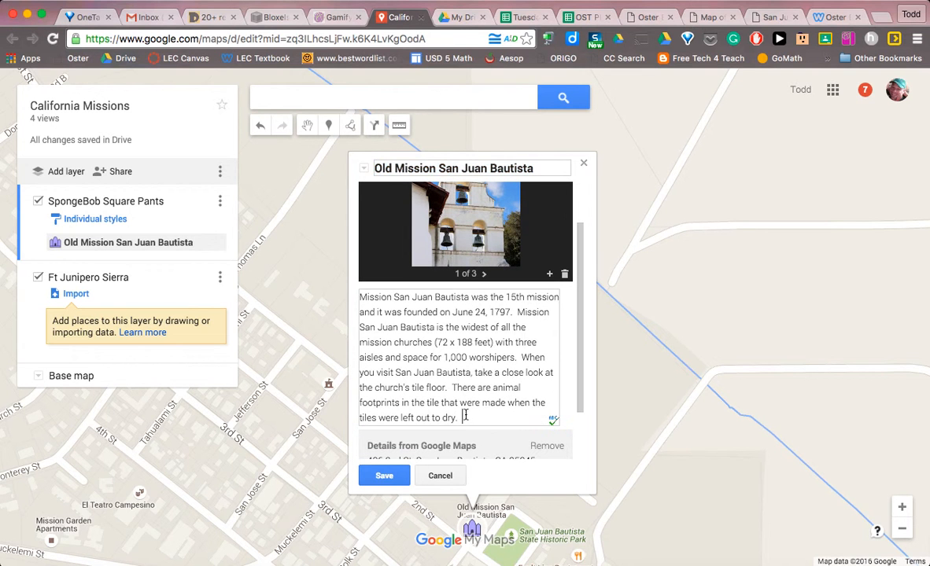
key(Return)
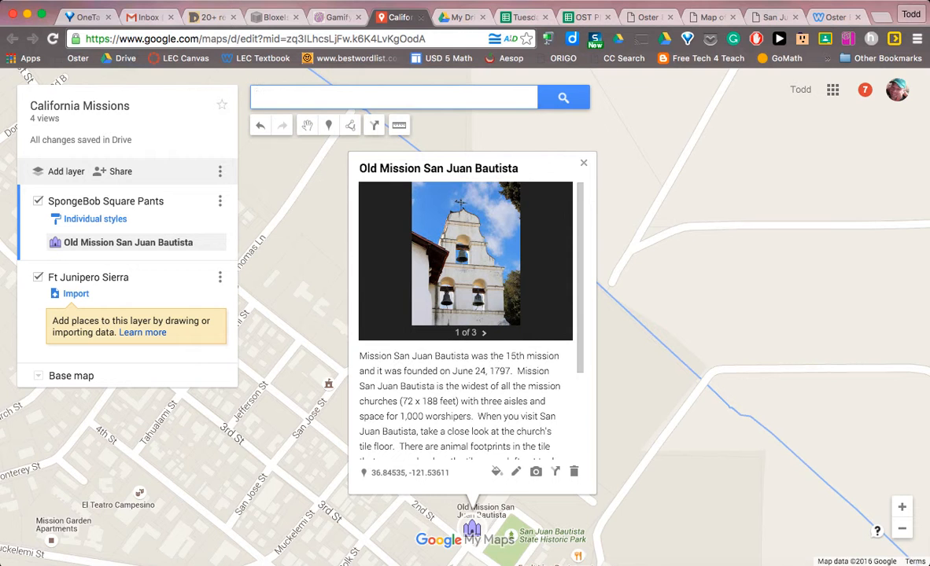
click(515, 471)
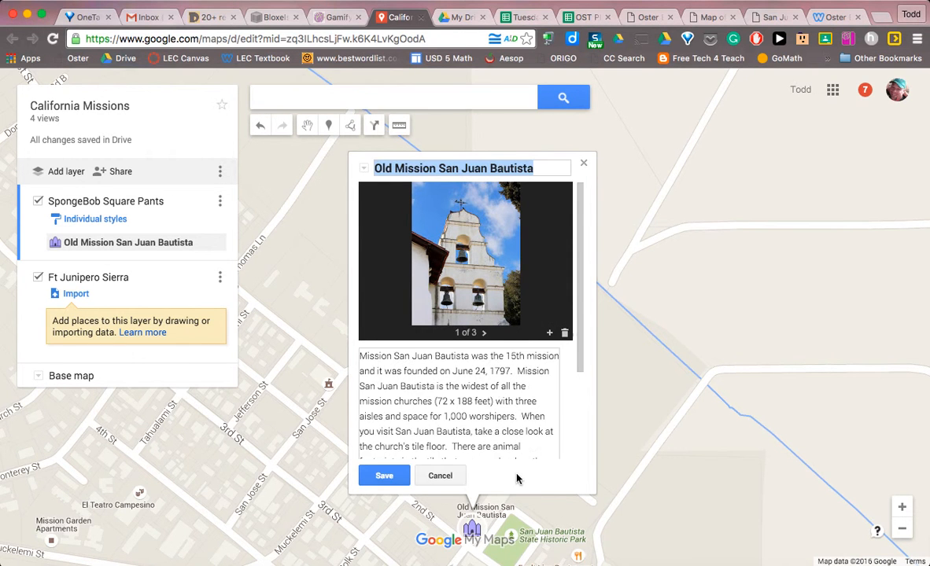
scroll(510, 436, down, 3)
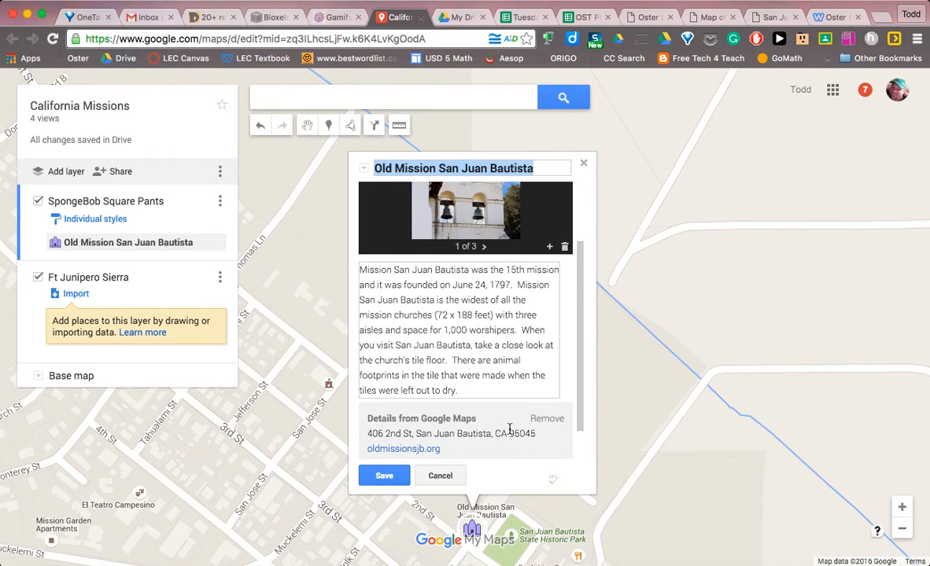
click(477, 386)
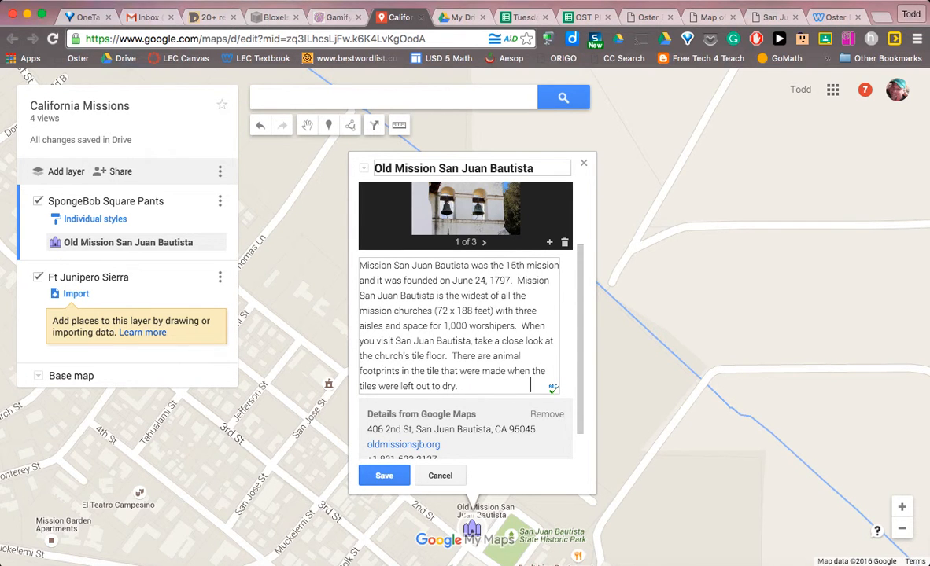
key(Return)
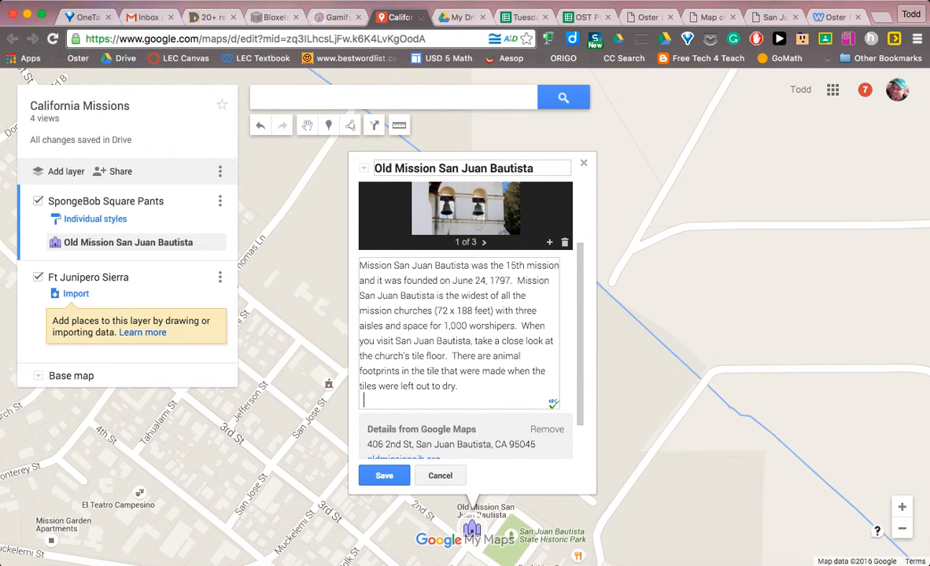
click(384, 476)
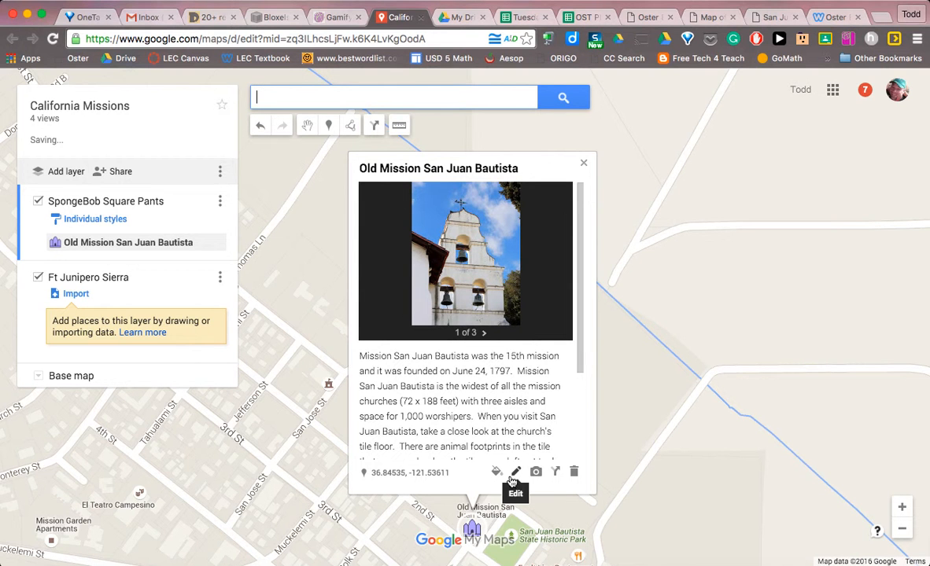
scroll(518, 431, down, 3)
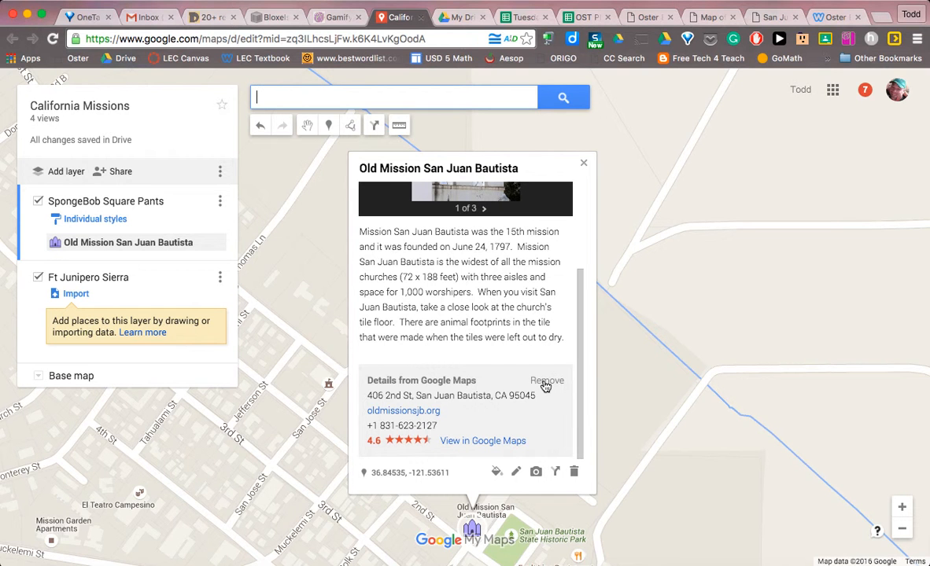
Step: Close the Old Mission San Juan Bautista marker's information card and show more of the surrounding town
click(584, 166)
click(585, 167)
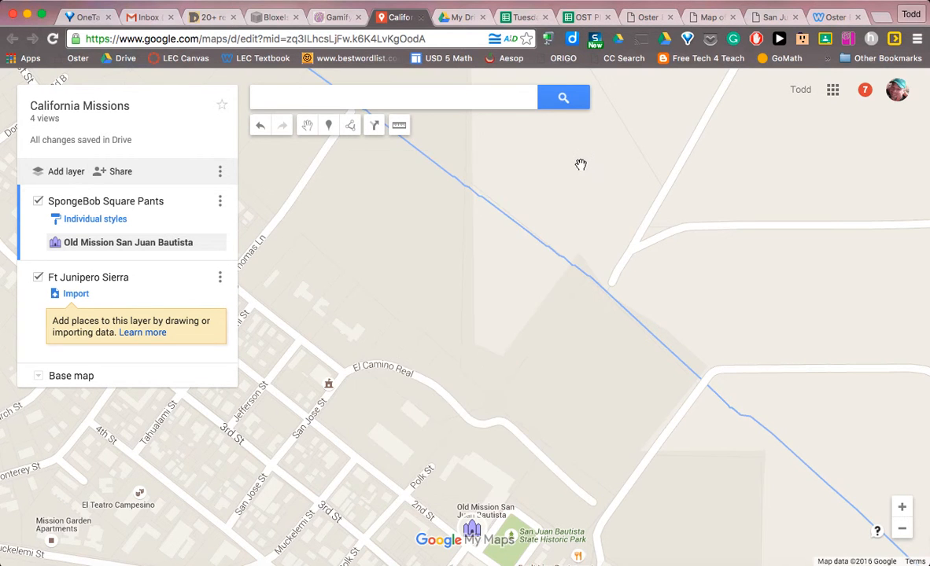
scroll(549, 292, down, 1)
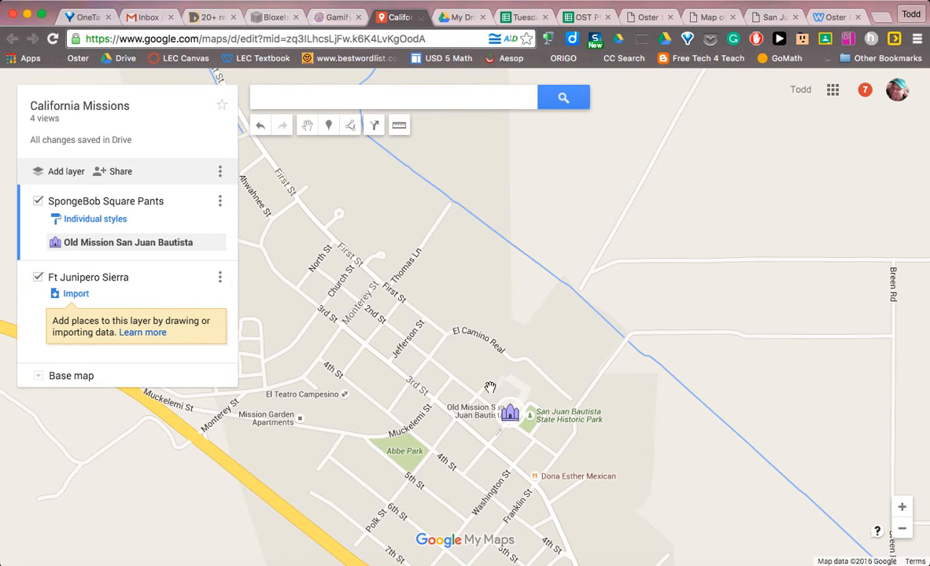
Step: Search the map's places for "mission san"
click(273, 99)
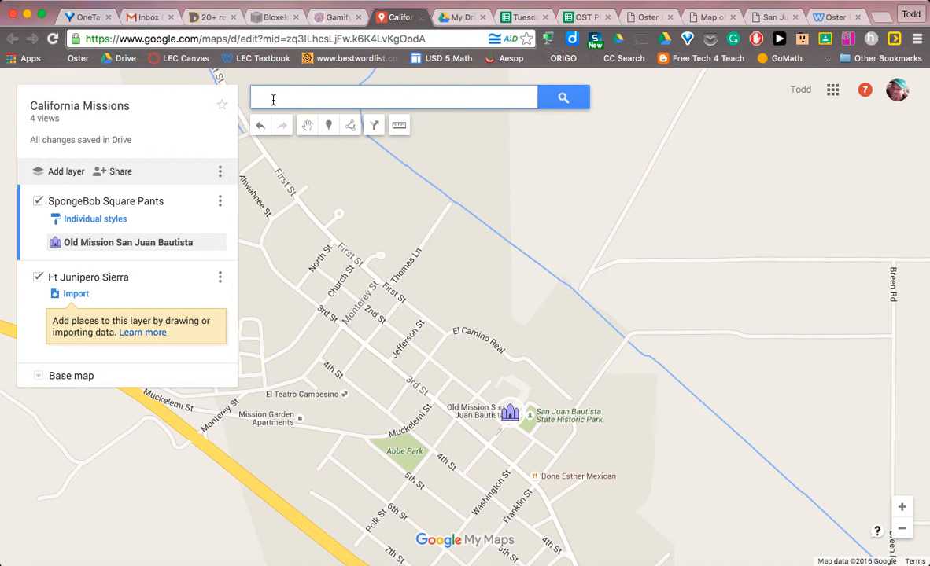
text(missio)
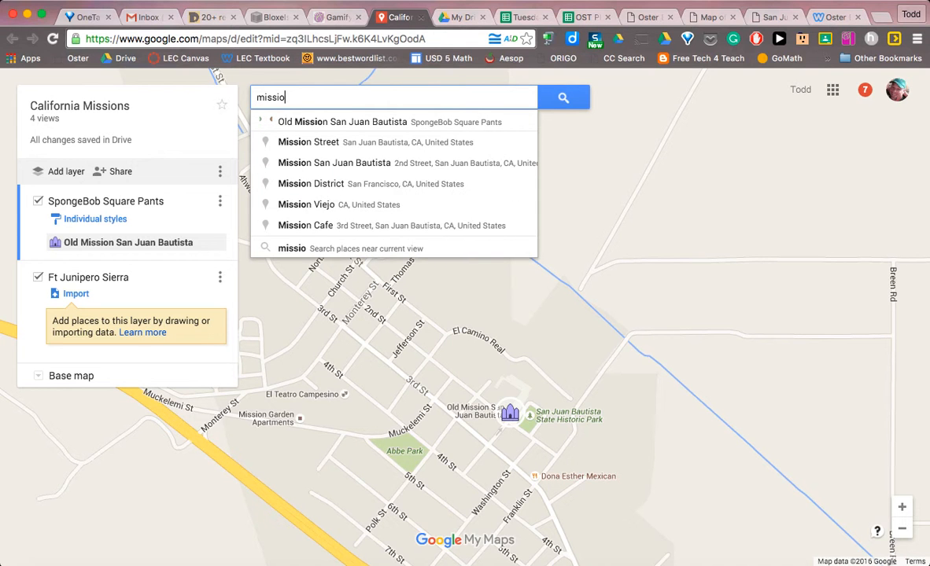
text(n san)
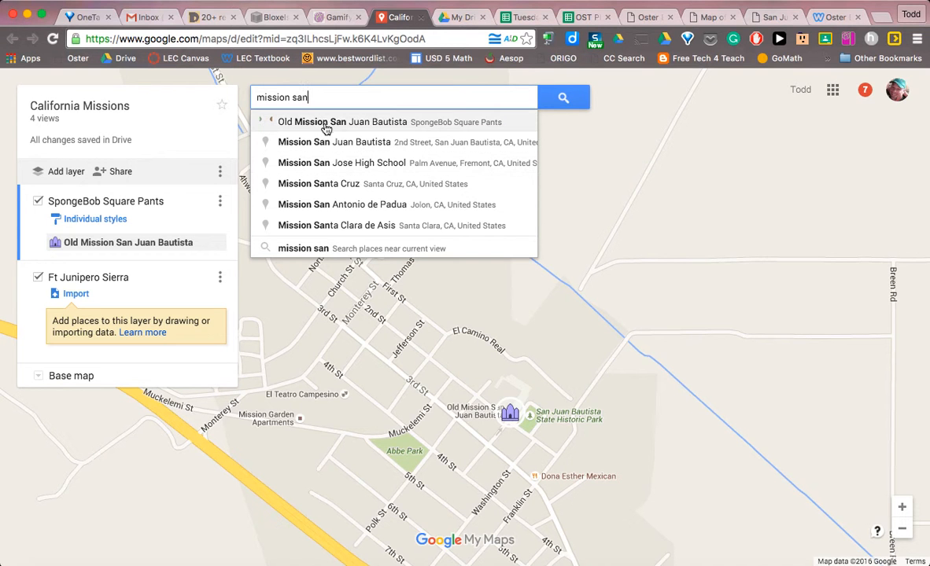
text(jose)
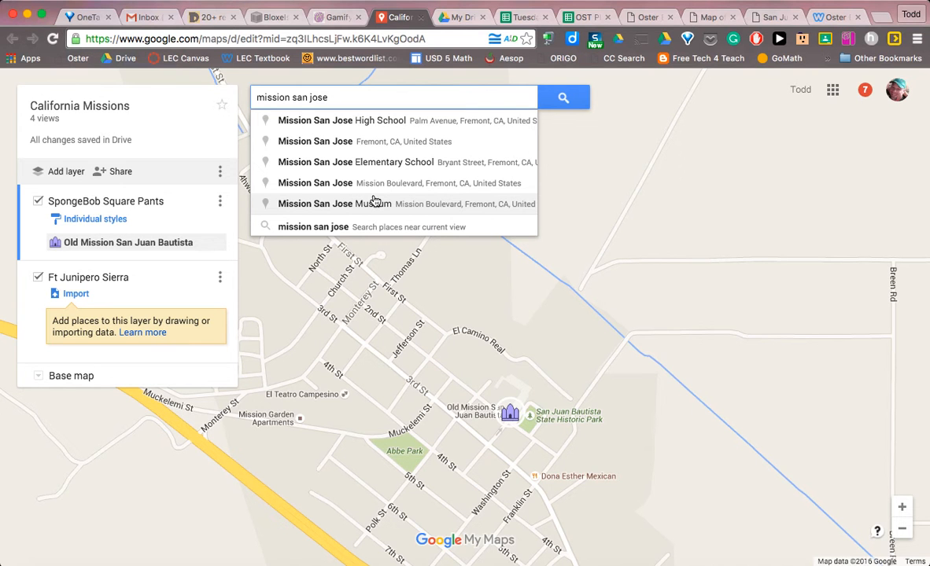
key(BackSpace)
key(BackSpace)
key(BackSpace)
key(BackSpace)
key(BackSpace)
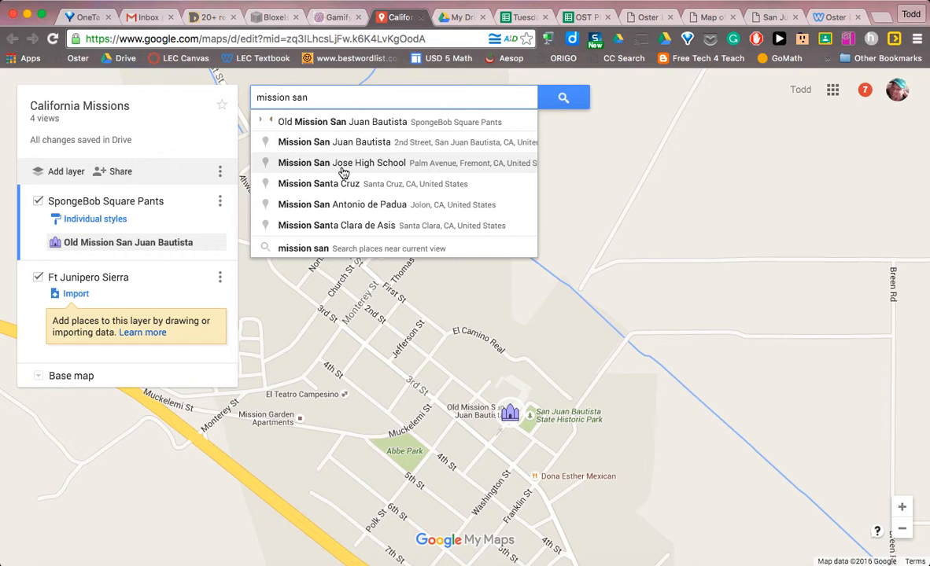
Step: Choose Mission Santa Clara de Asis in Santa Clara from the suggested places and add it to the SpongeBob Square Pants layer
click(340, 225)
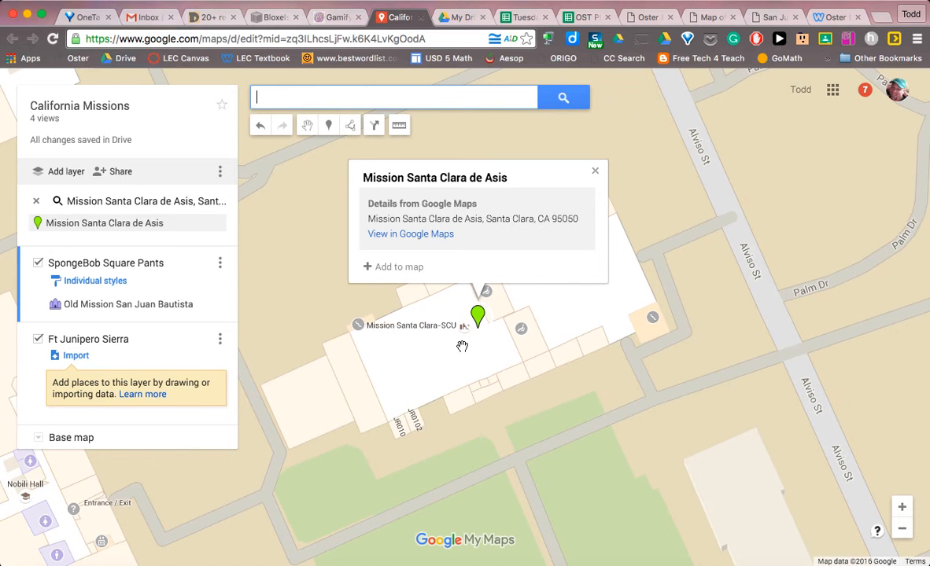
click(393, 267)
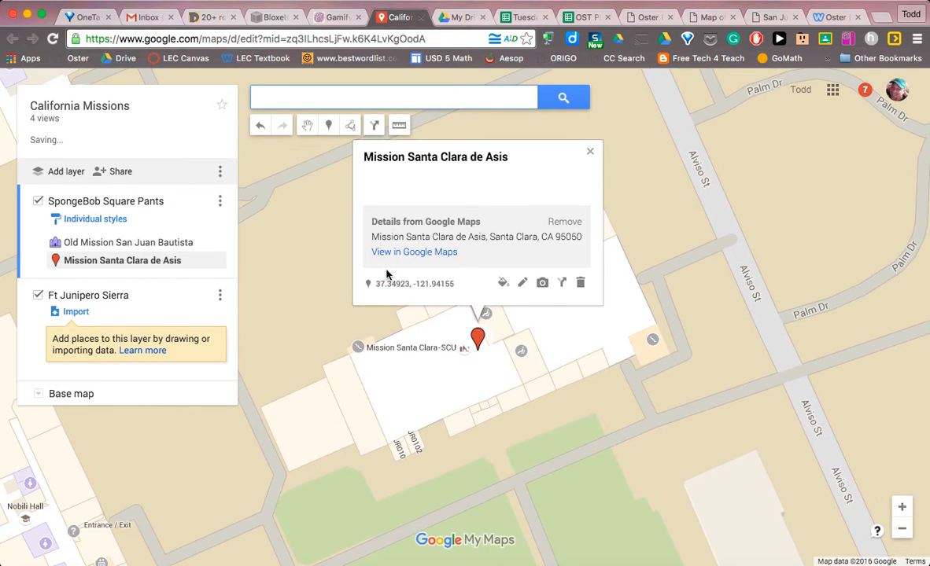